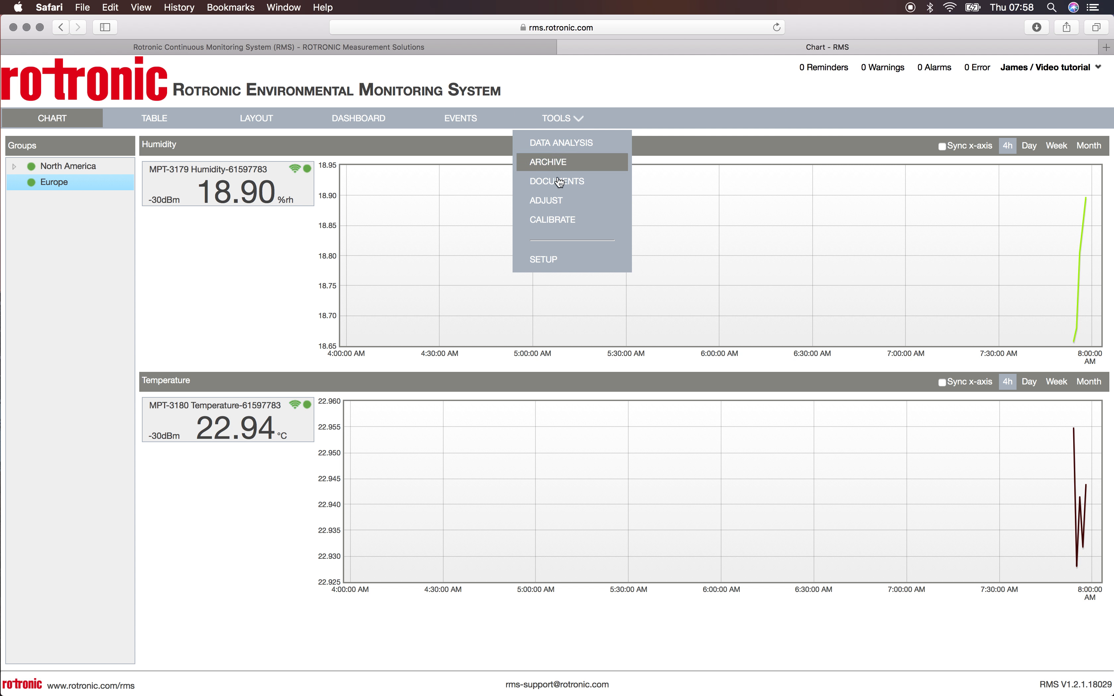
# - Open the layout setup and select the Europe group
pyautogui.click(558, 254)
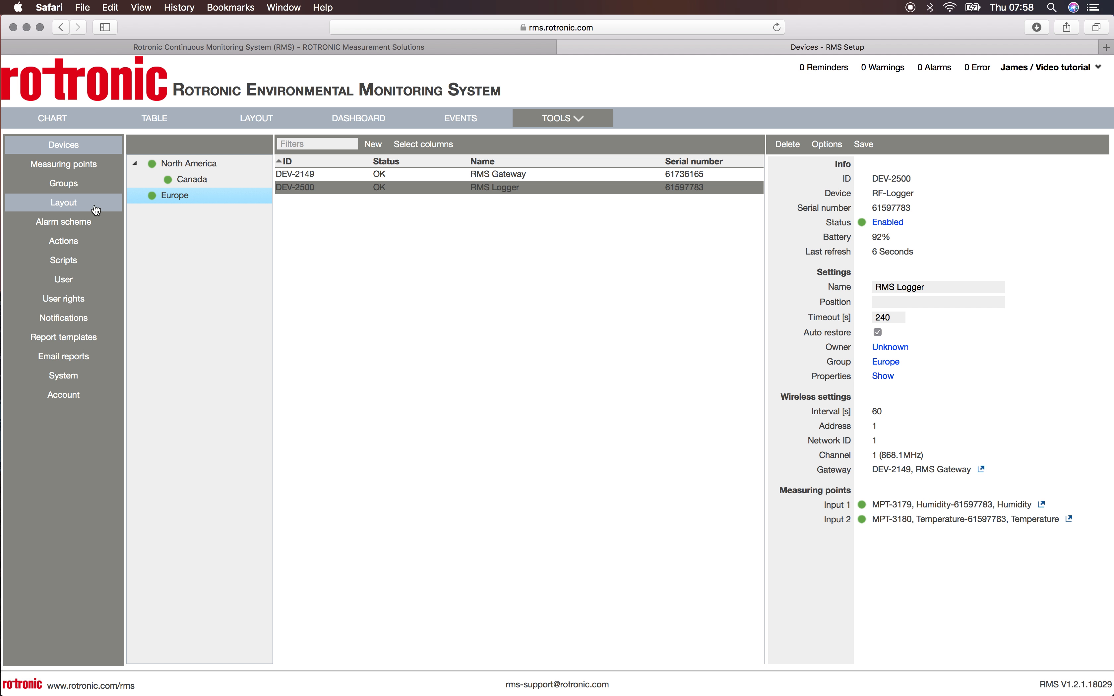
pyautogui.click(76, 207)
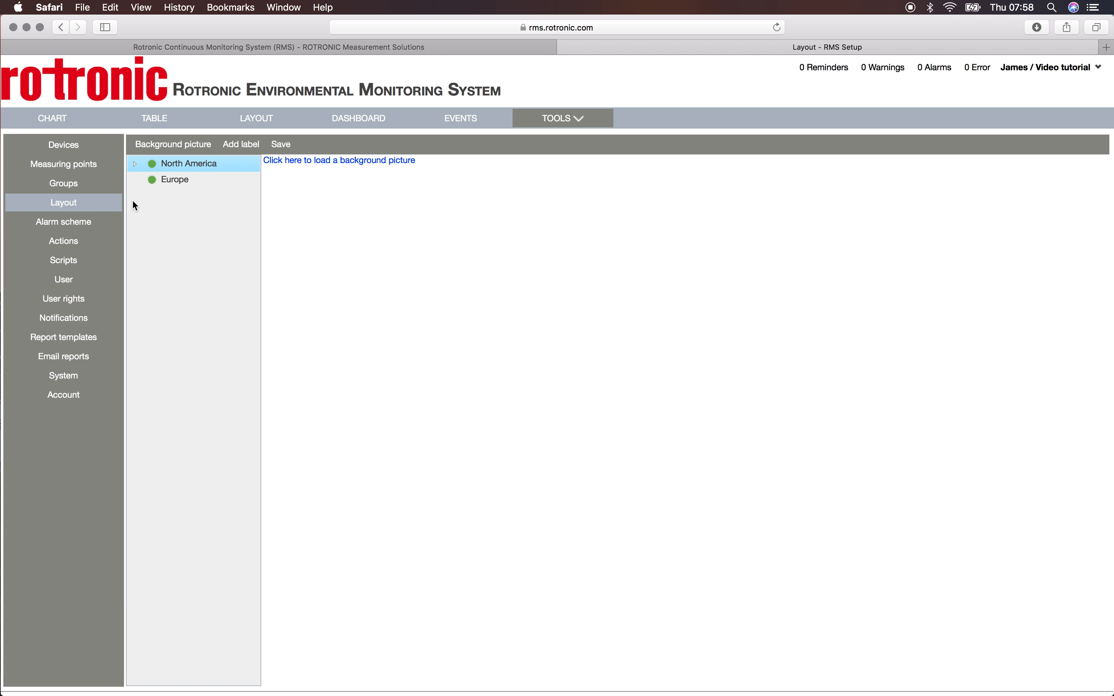
pyautogui.click(137, 167)
pyautogui.click(175, 201)
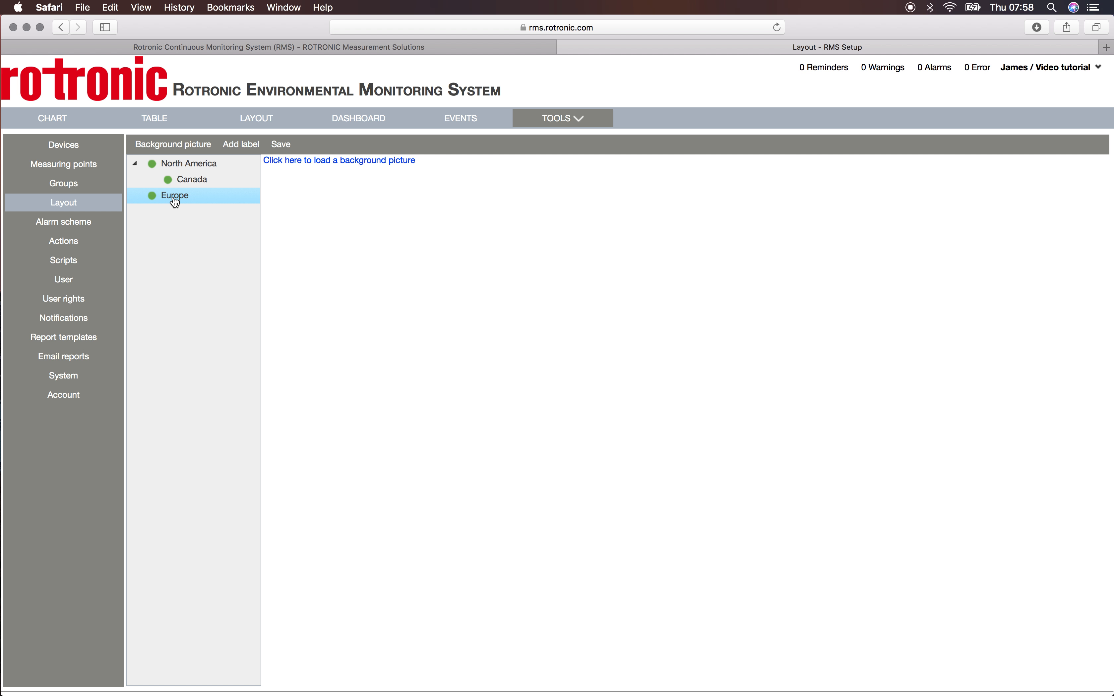
# - Load "Clean room graphic.jpg" from the Desktop as the Europe group's background picture and save the layout
pyautogui.click(199, 152)
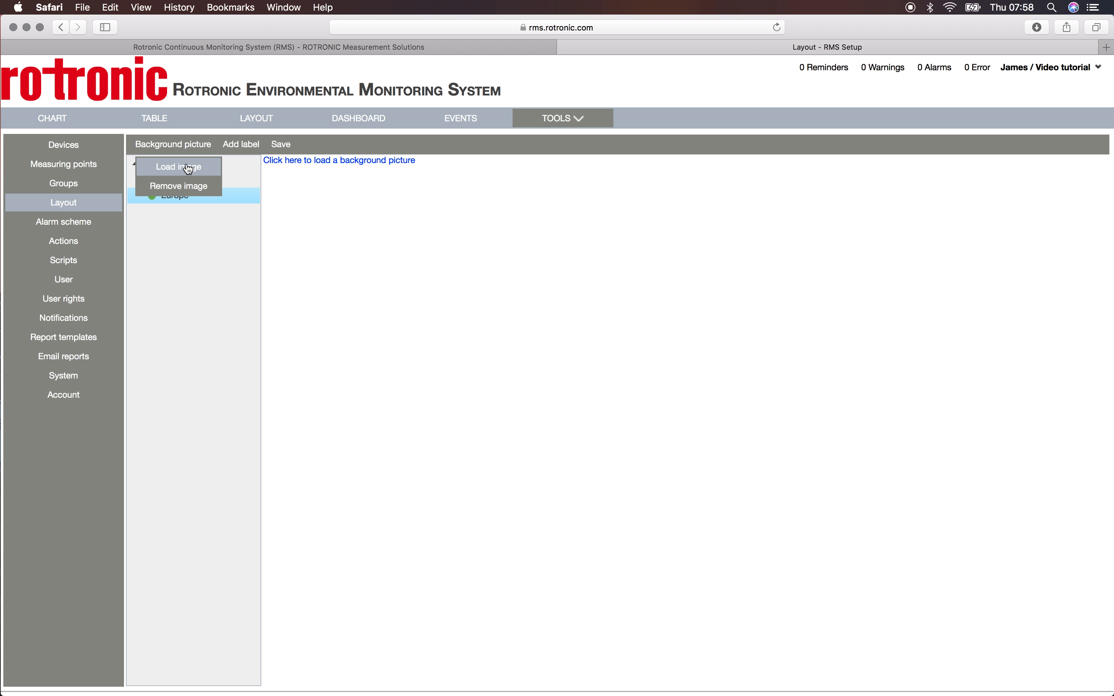
pyautogui.click(188, 168)
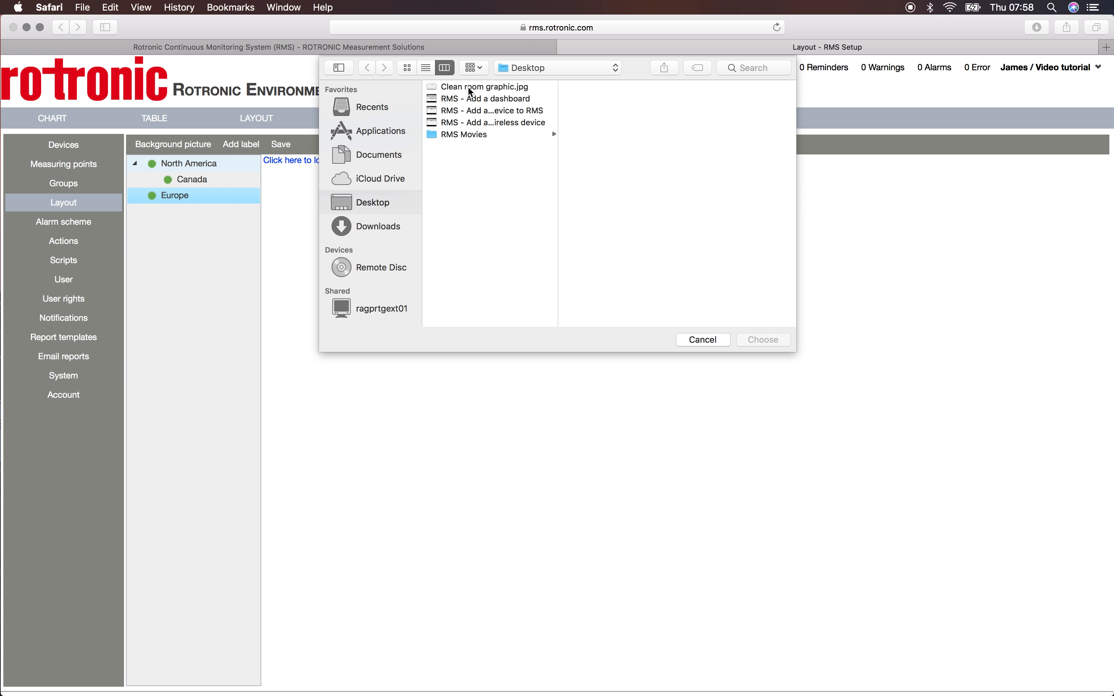
pyautogui.click(470, 89)
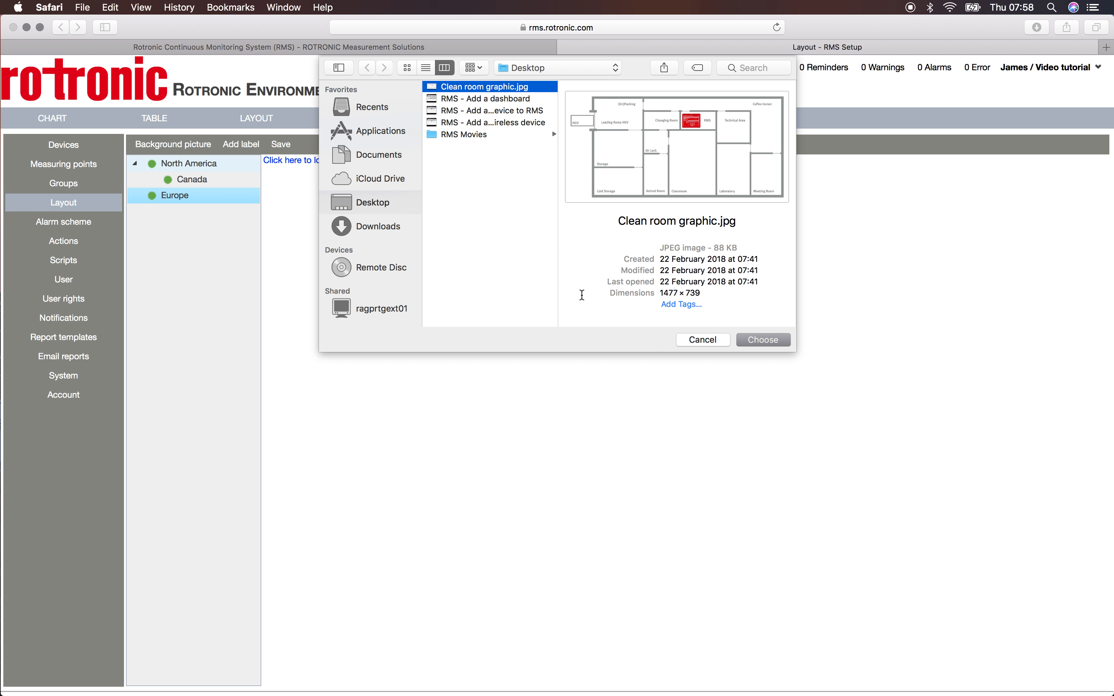
pyautogui.click(748, 345)
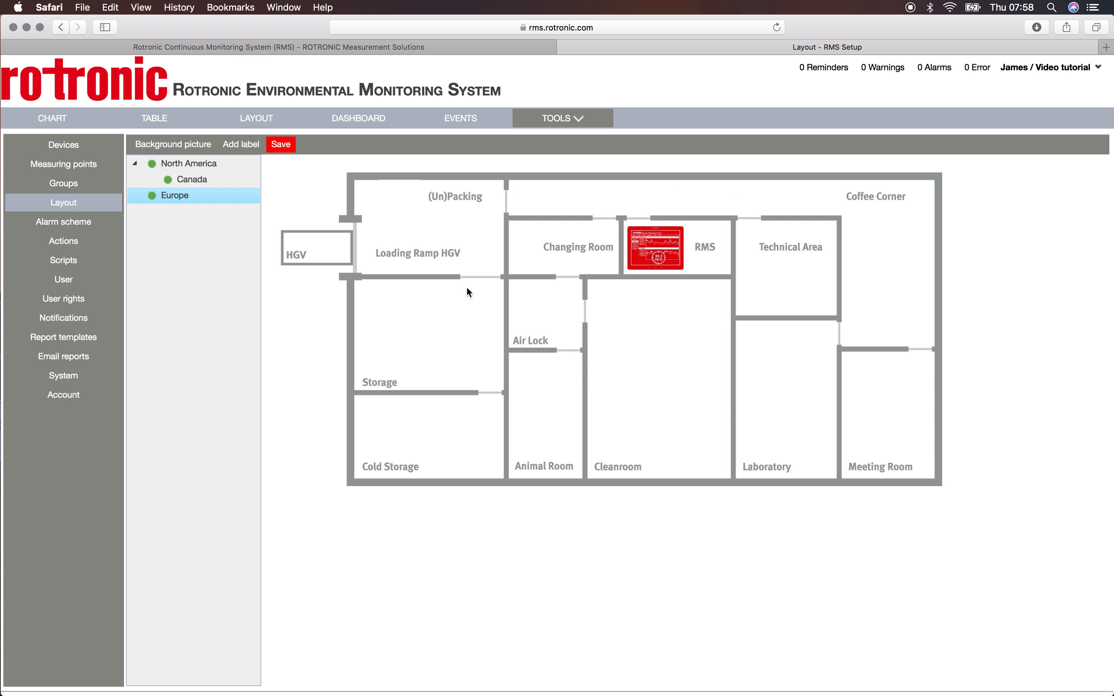
pyautogui.click(284, 147)
# - Add measured value labels for both the humidity and temperature measuring points
pyautogui.click(254, 150)
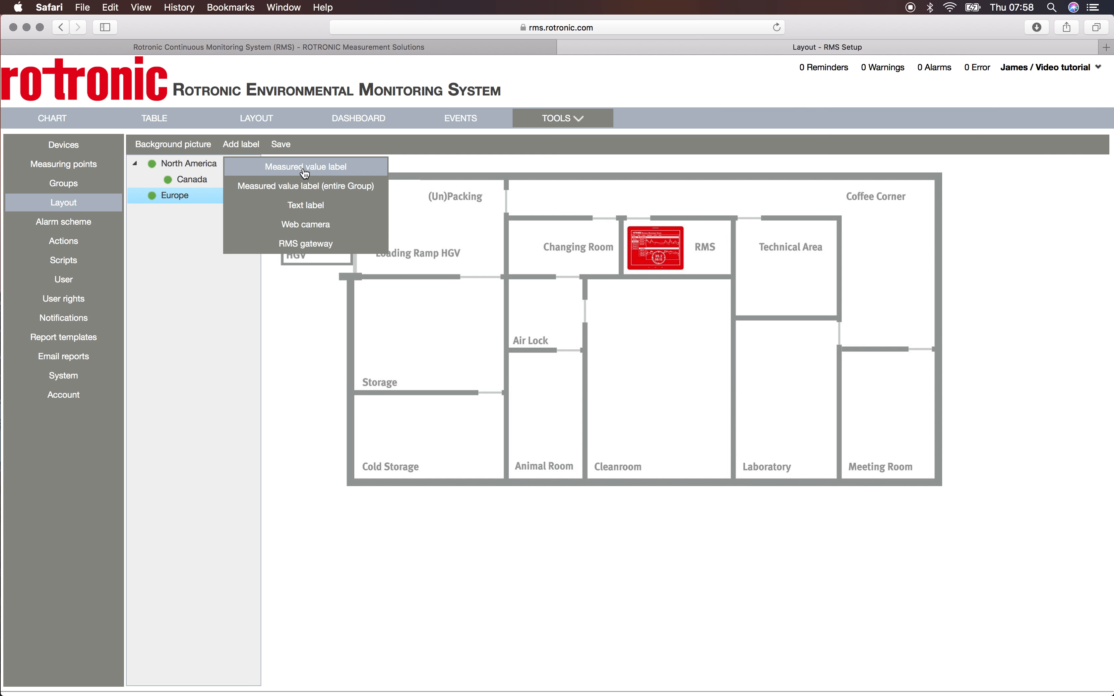
pyautogui.click(327, 170)
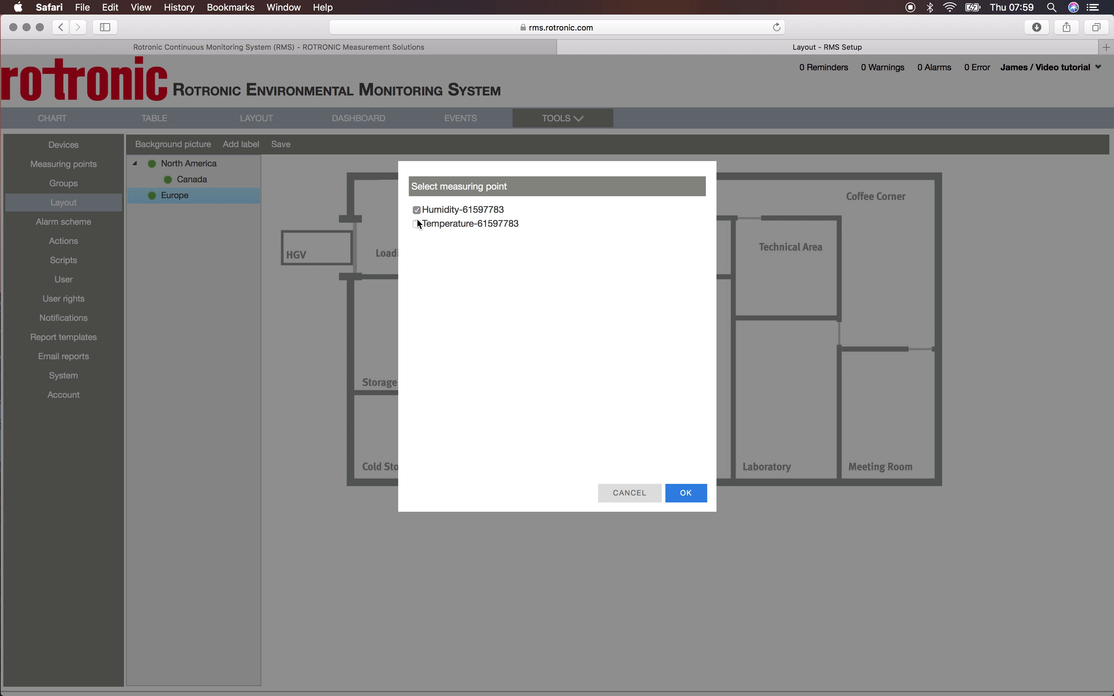
pyautogui.click(687, 494)
# - Move the temperature label into the upper part of the Cleanroom, place the humidity label directly beneath it, and save the layout
pyautogui.click(370, 241)
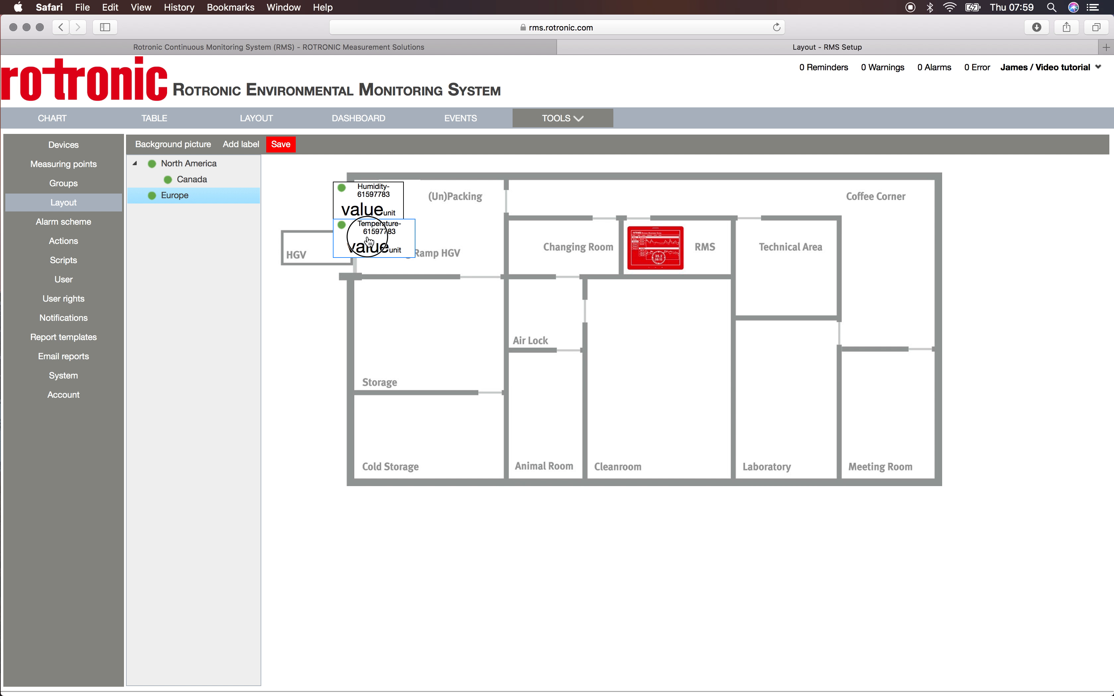
pyautogui.moveTo(370, 241); pyautogui.dragTo(600, 329)
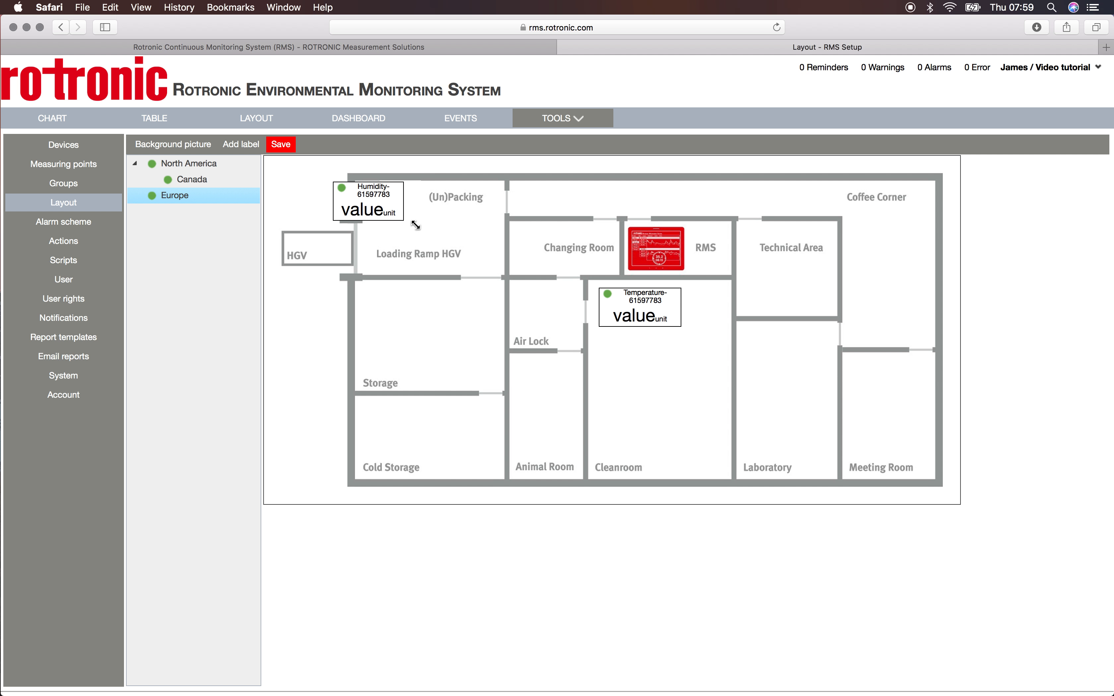
pyautogui.moveTo(373, 203); pyautogui.dragTo(600, 368)
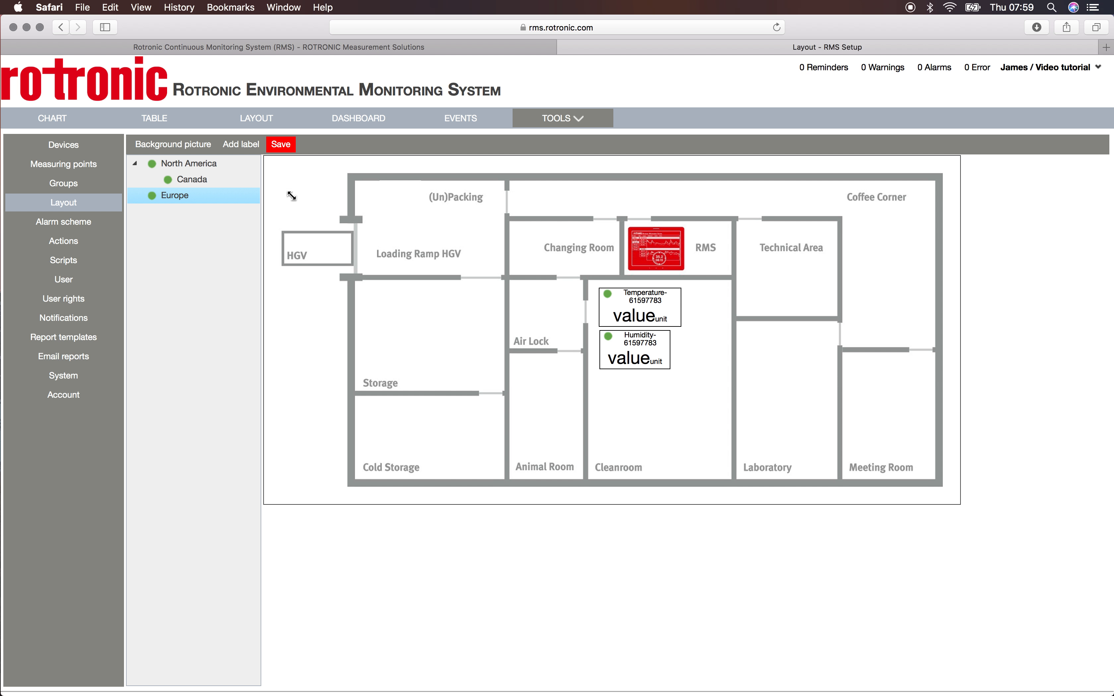
pyautogui.click(286, 150)
# - Add a text label and place it below the floor plan, under the Cleanroom
pyautogui.click(243, 146)
pyautogui.click(291, 206)
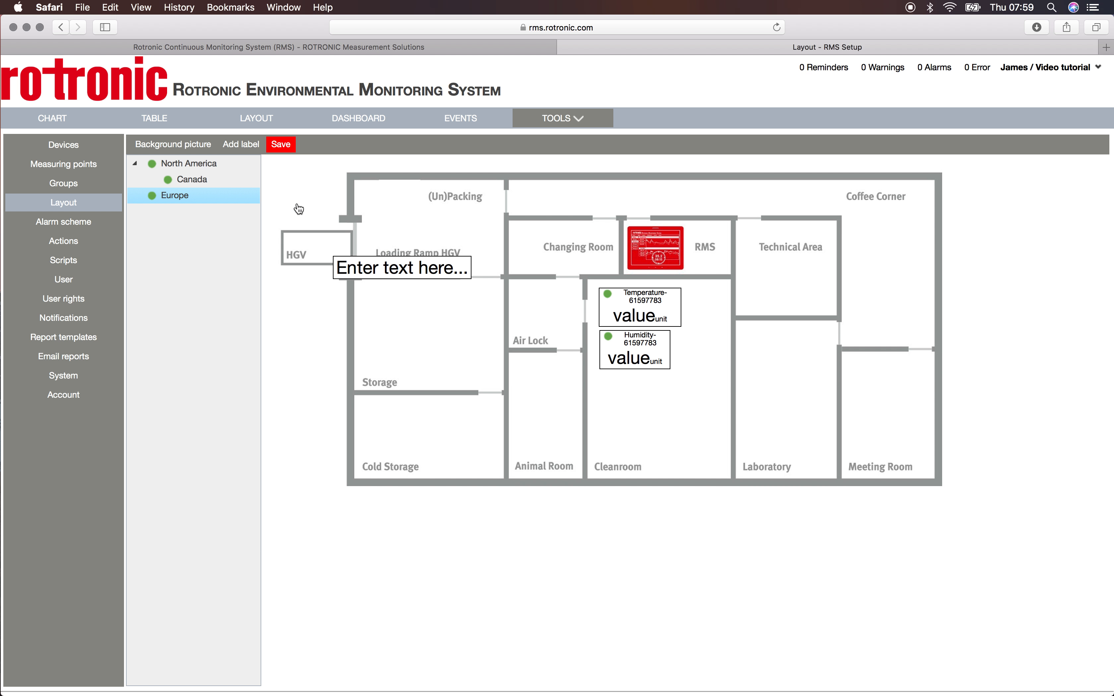
pyautogui.moveTo(386, 267); pyautogui.dragTo(607, 526)
pyautogui.click(607, 527)
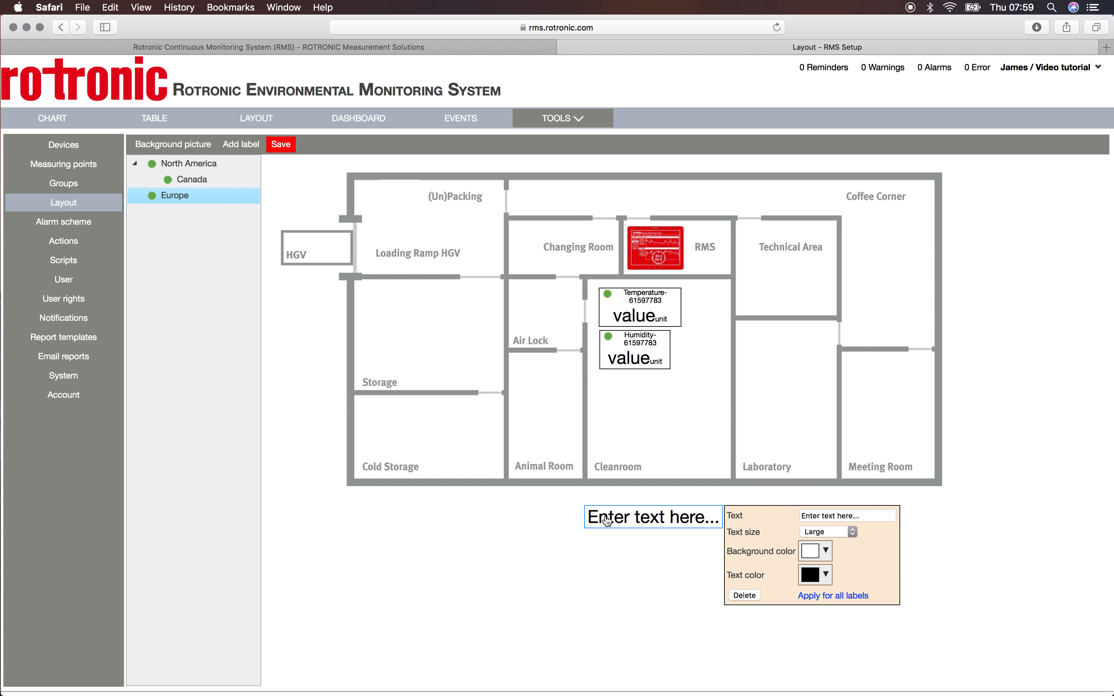
# - Set the text label's wording to "Europe" and its text size to Extra large
pyautogui.click(817, 514)
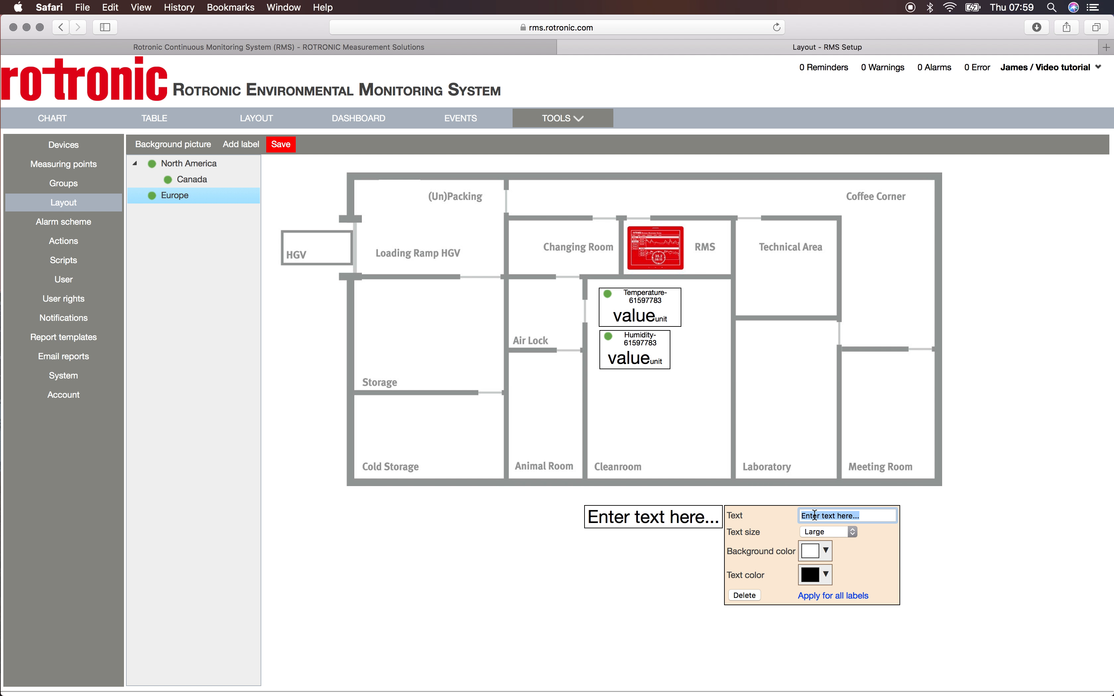
pyautogui.write('Europe')
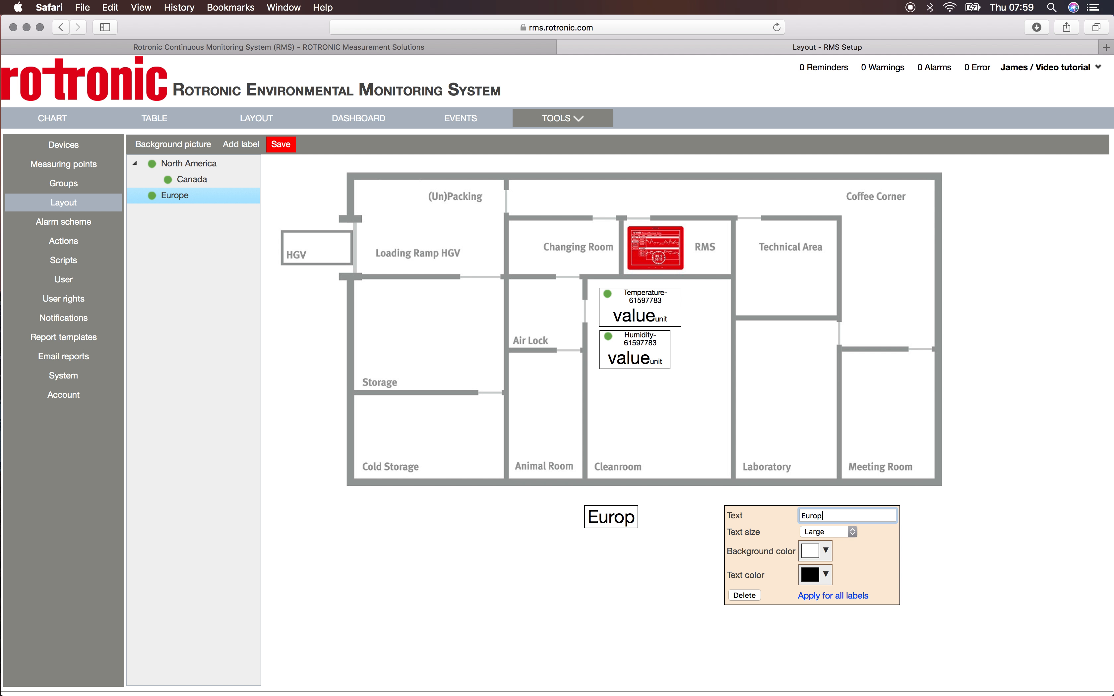
pyautogui.click(854, 533)
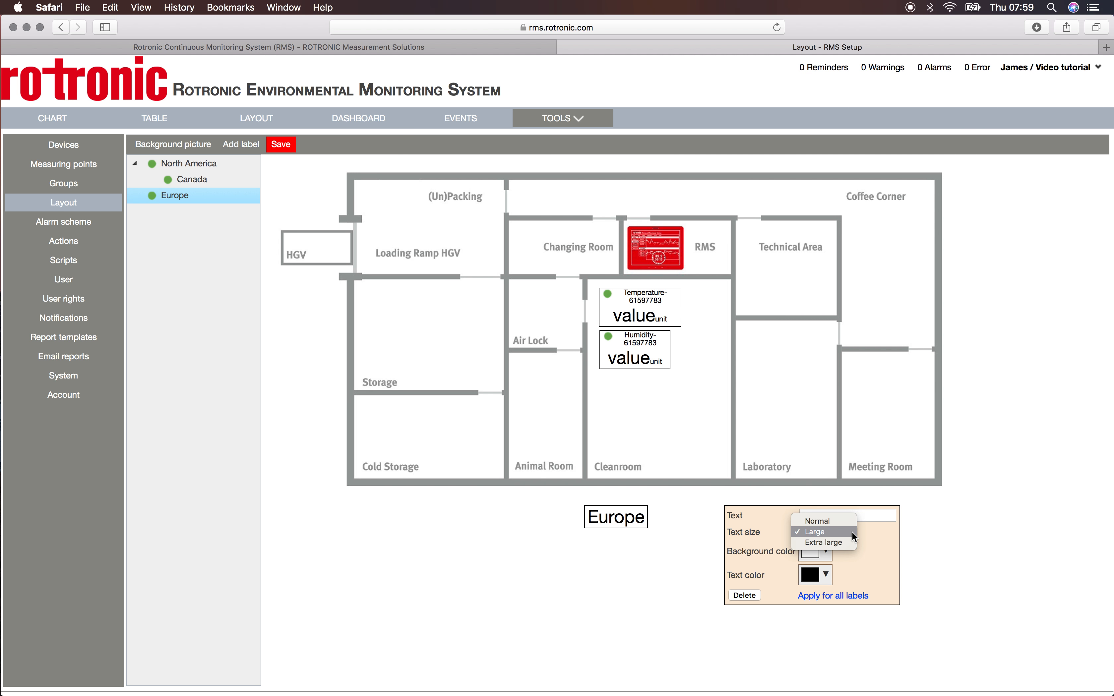
pyautogui.click(839, 542)
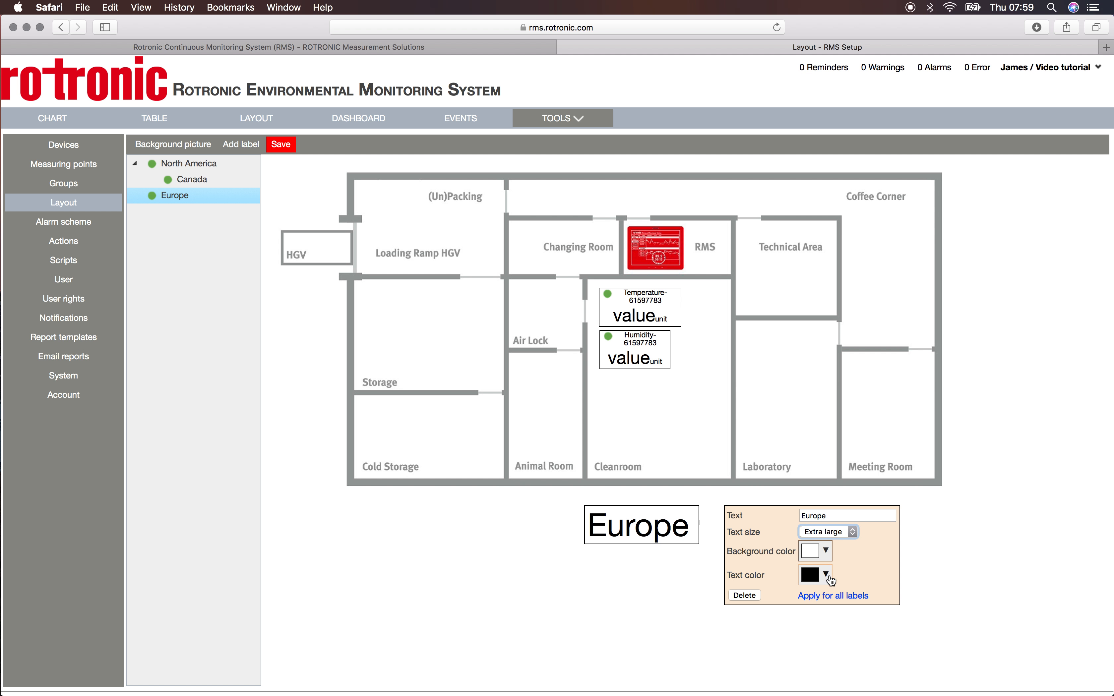
pyautogui.click(643, 608)
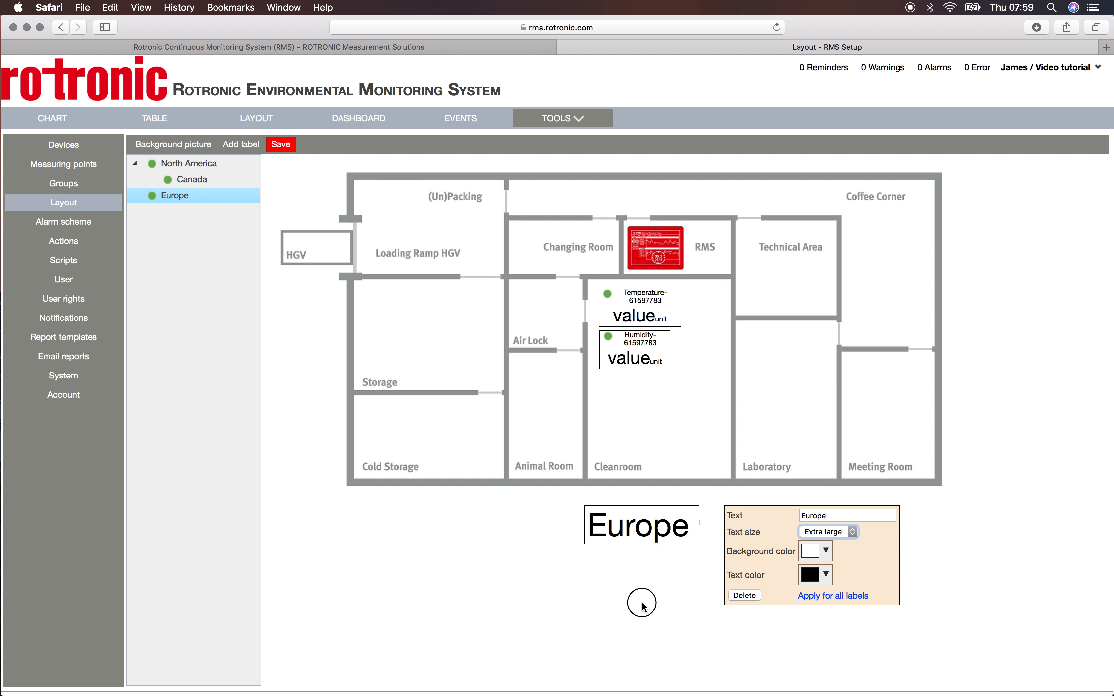
# - Add a web camera label and place it in the upper part of the Meeting Room
pyautogui.click(241, 146)
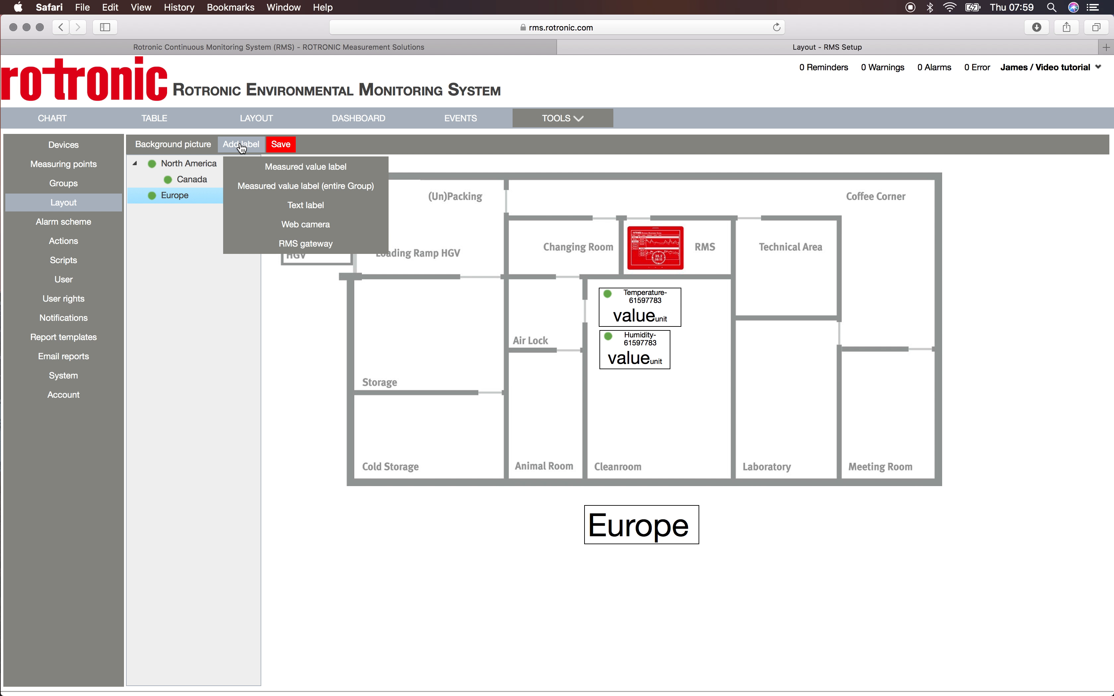
pyautogui.click(295, 226)
pyautogui.click(346, 317)
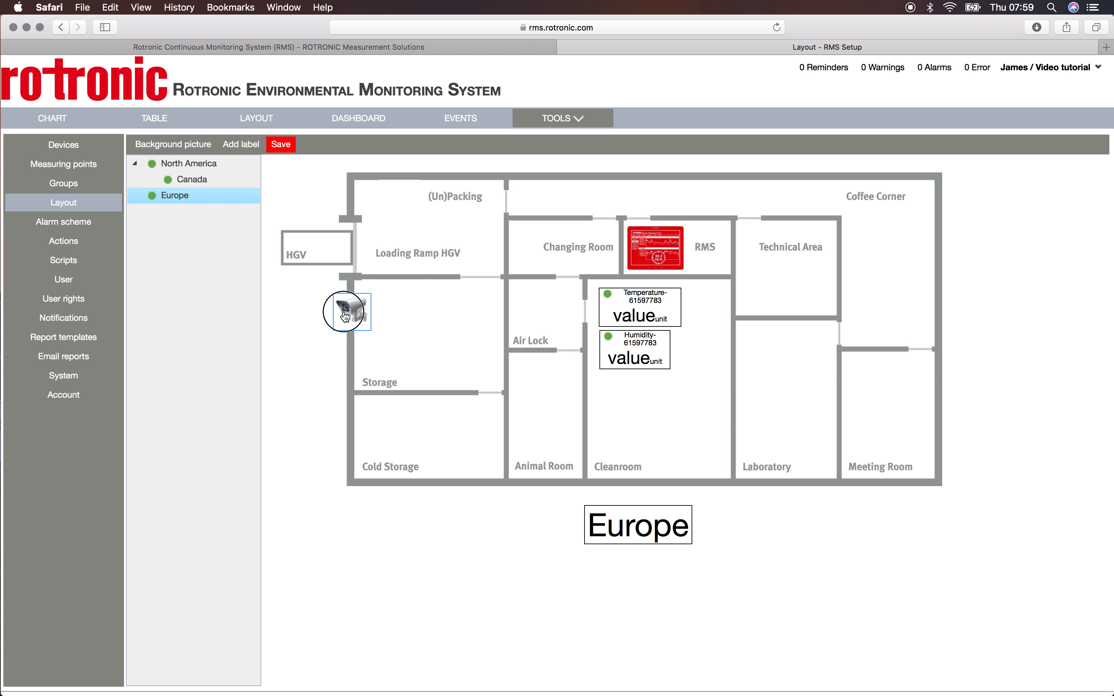
pyautogui.moveTo(346, 317); pyautogui.dragTo(892, 404)
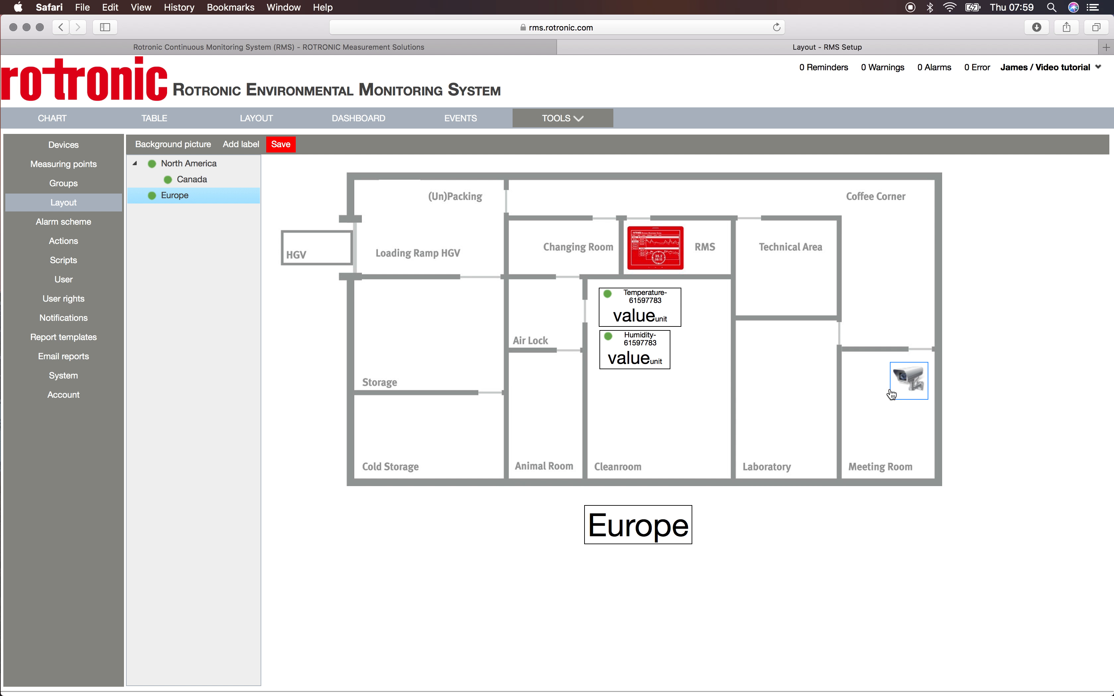
# - Add an RMS gateway label for RMS Gateway and place it in the Technical Area
pyautogui.click(249, 154)
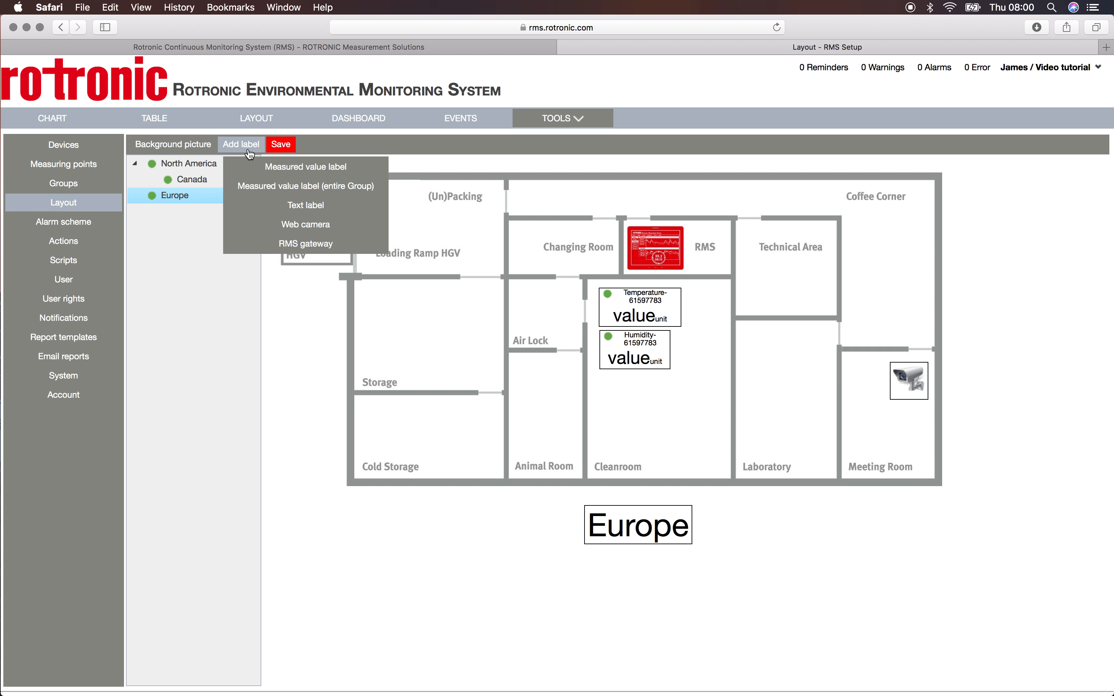
pyautogui.click(293, 247)
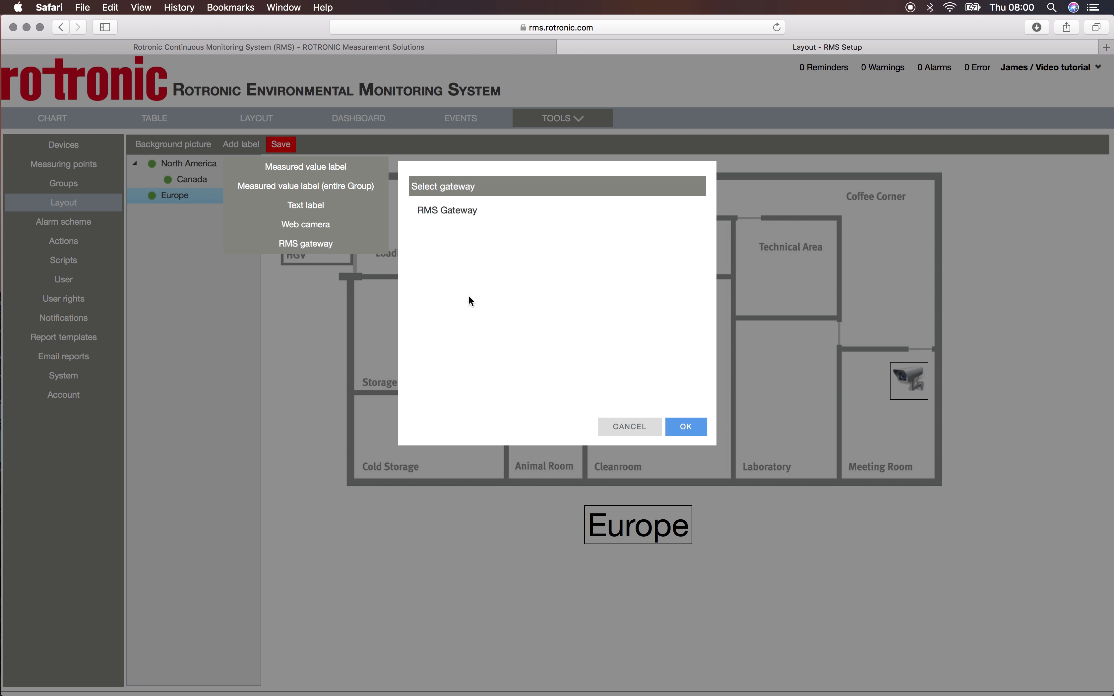
pyautogui.click(439, 213)
pyautogui.click(674, 428)
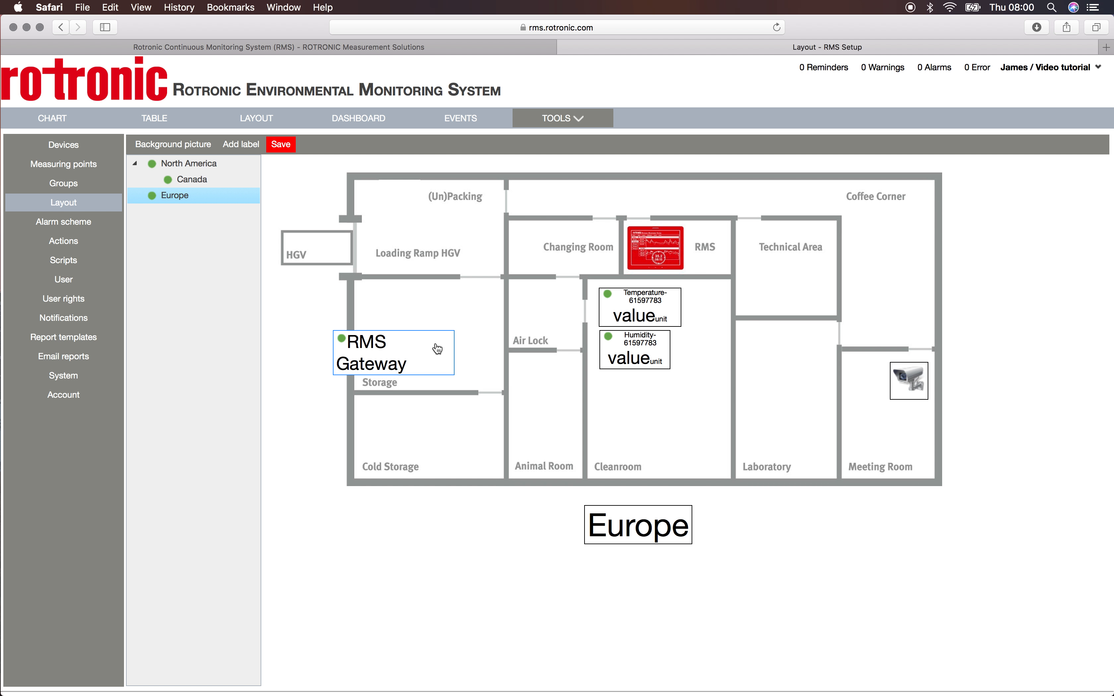
pyautogui.click(412, 353)
pyautogui.moveTo(415, 357); pyautogui.dragTo(742, 303)
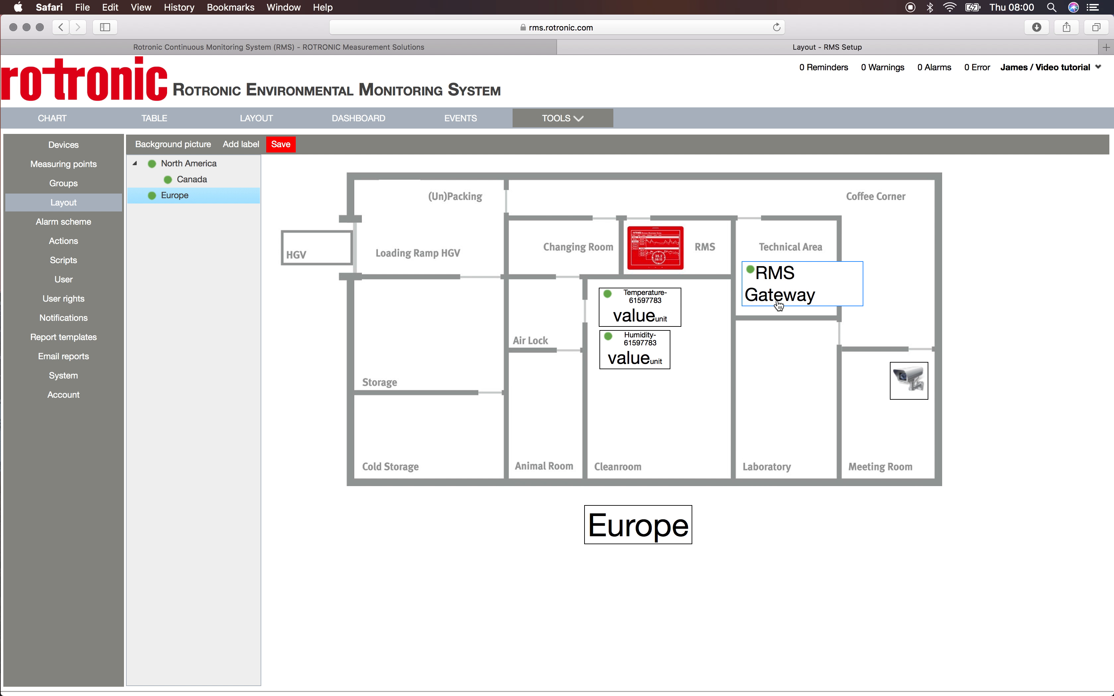
# - Set the RMS Gateway label's text size to Alarm icon
pyautogui.click(801, 288)
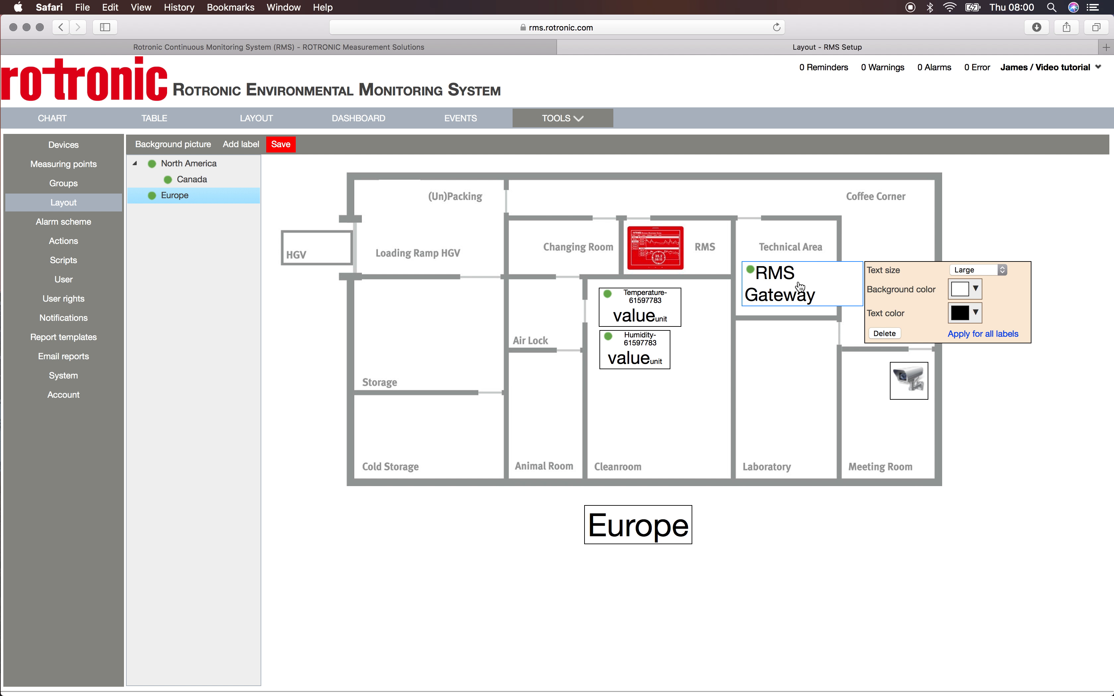
pyautogui.click(1000, 270)
pyautogui.click(970, 249)
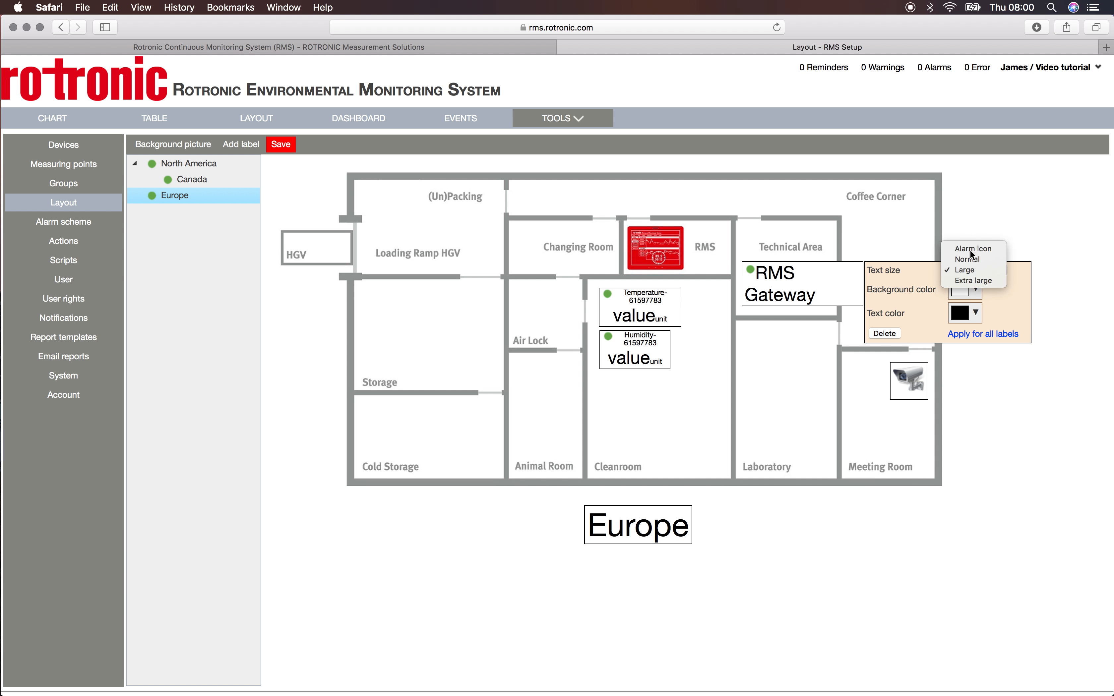
pyautogui.click(785, 351)
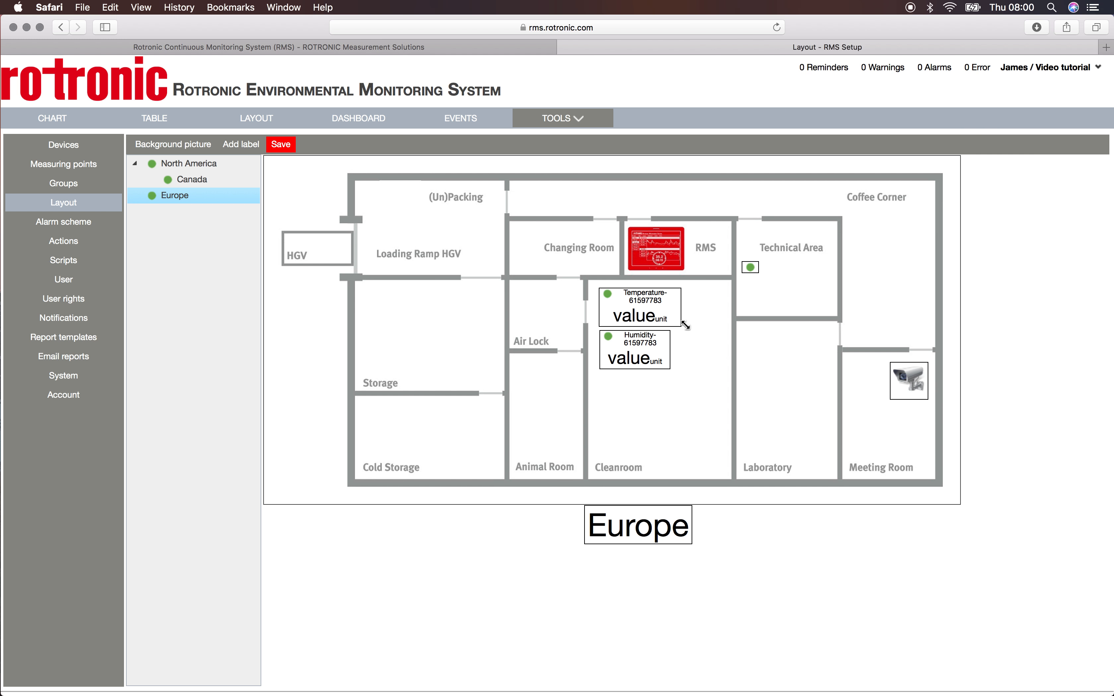
# - Examine the temperature label's text size, background color and text color options without changing them
pyautogui.click(649, 312)
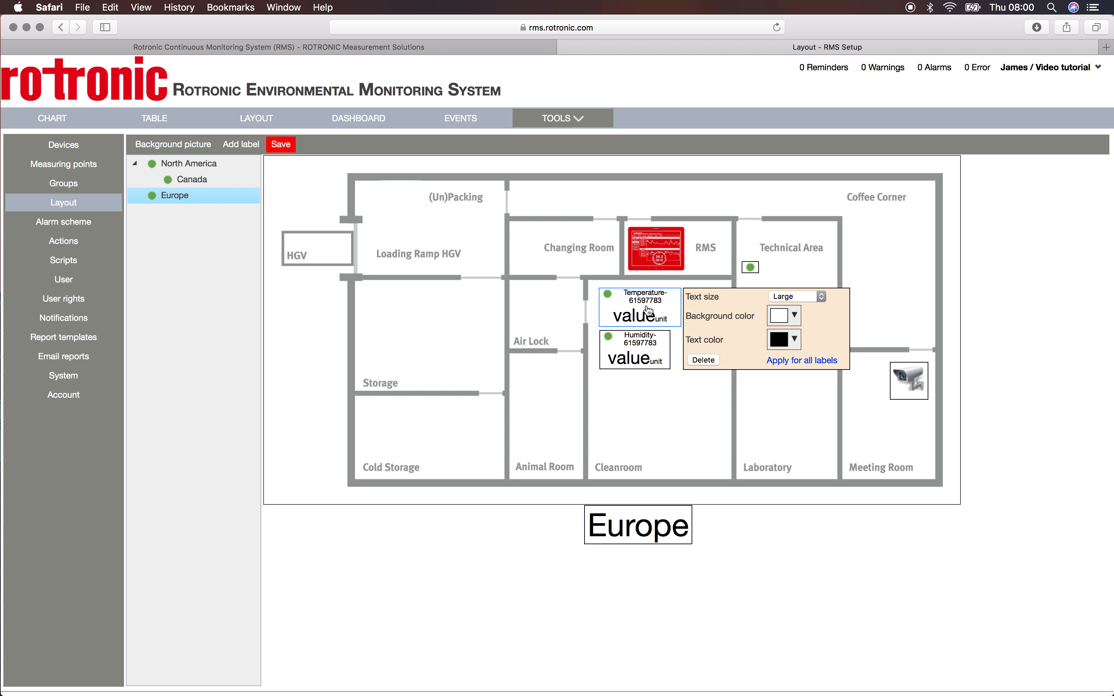
pyautogui.click(820, 297)
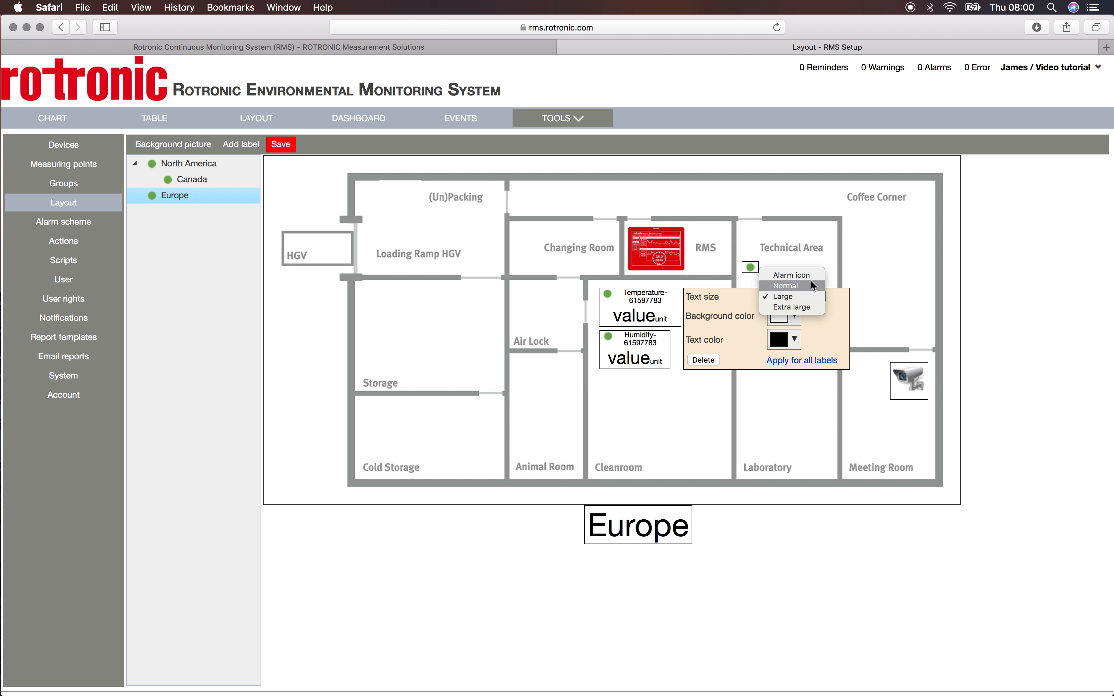
pyautogui.click(847, 308)
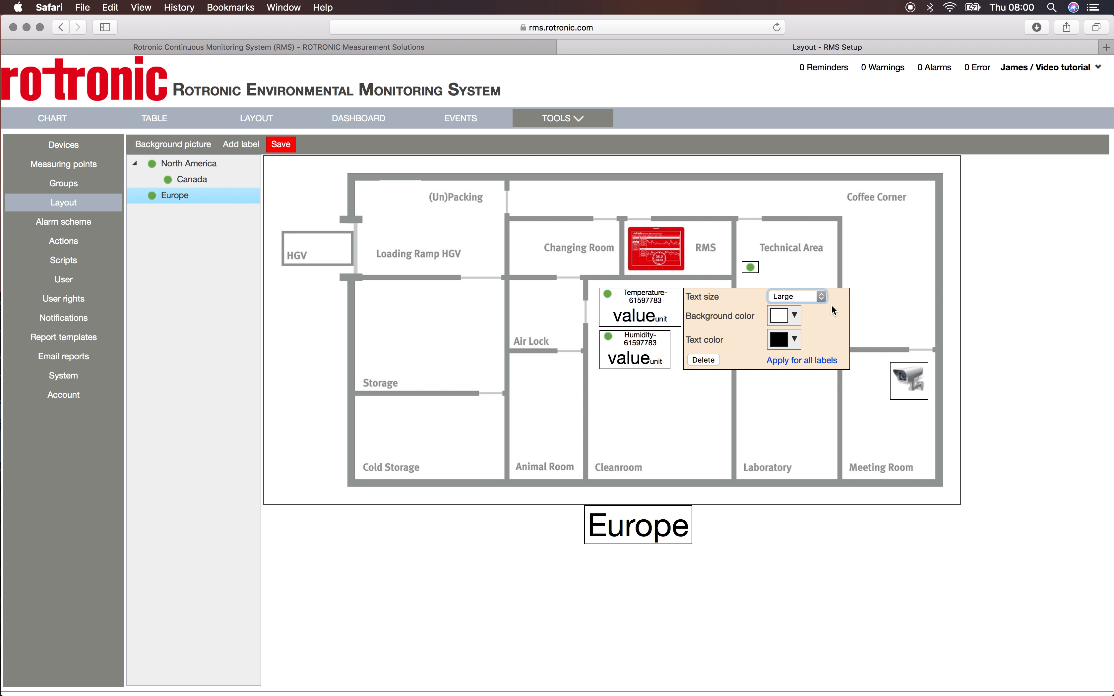
pyautogui.click(794, 317)
pyautogui.click(795, 317)
pyautogui.click(795, 341)
pyautogui.click(795, 342)
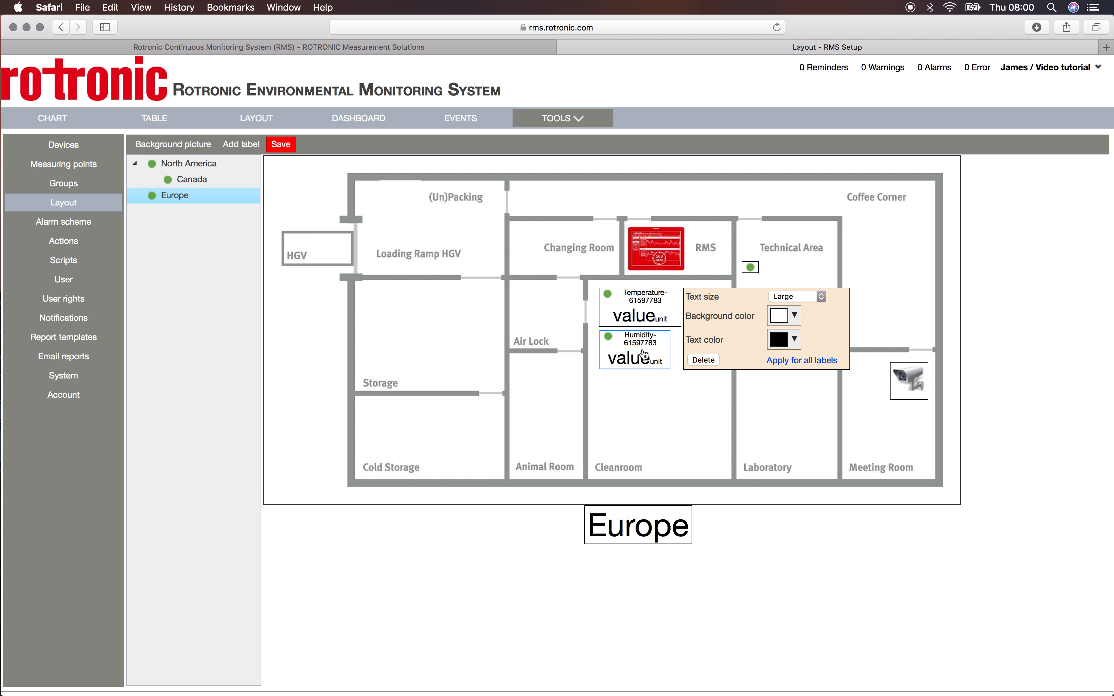
# - Save the layout and display the Europe group's finished floor plan in the layout view
pyautogui.click(282, 145)
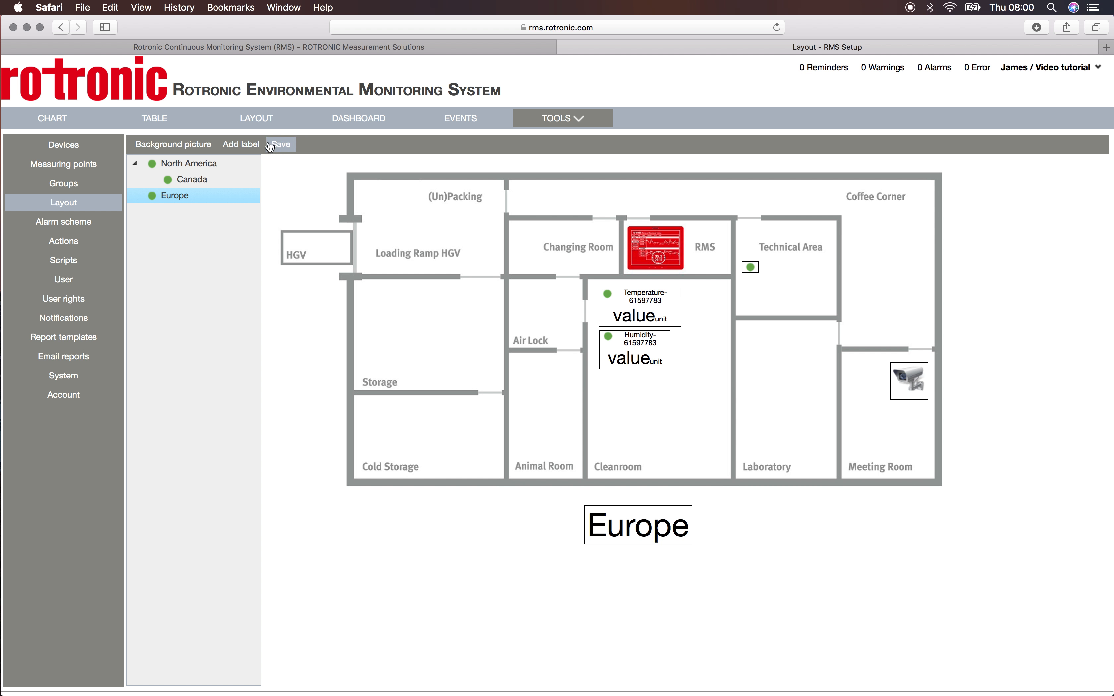
pyautogui.click(271, 120)
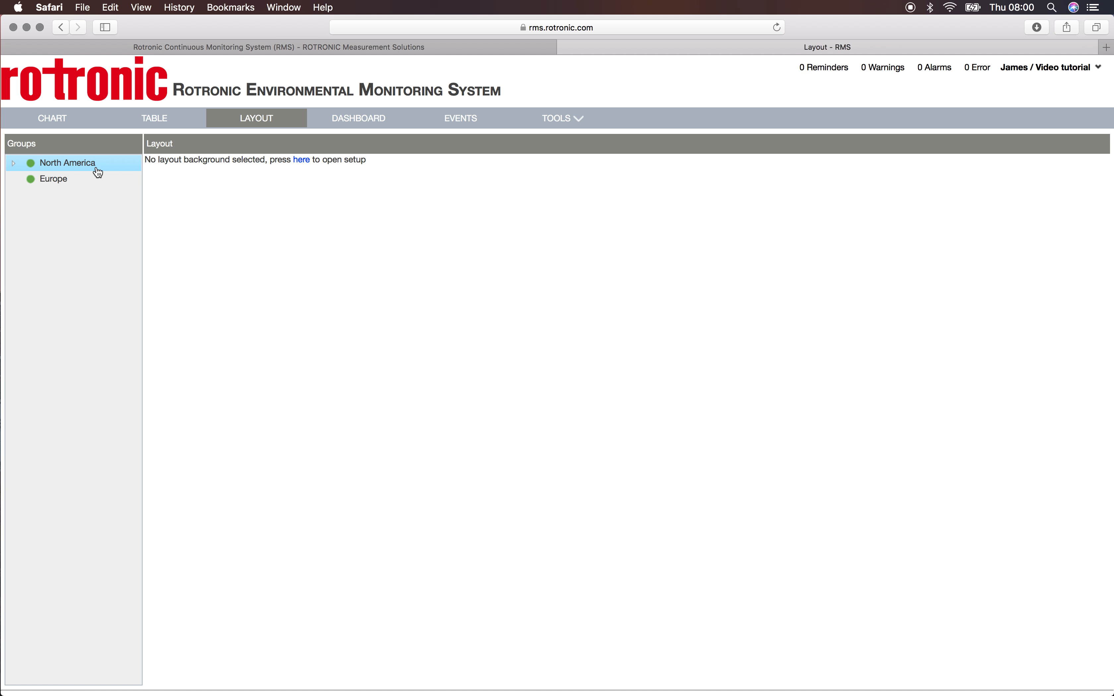
pyautogui.click(54, 180)
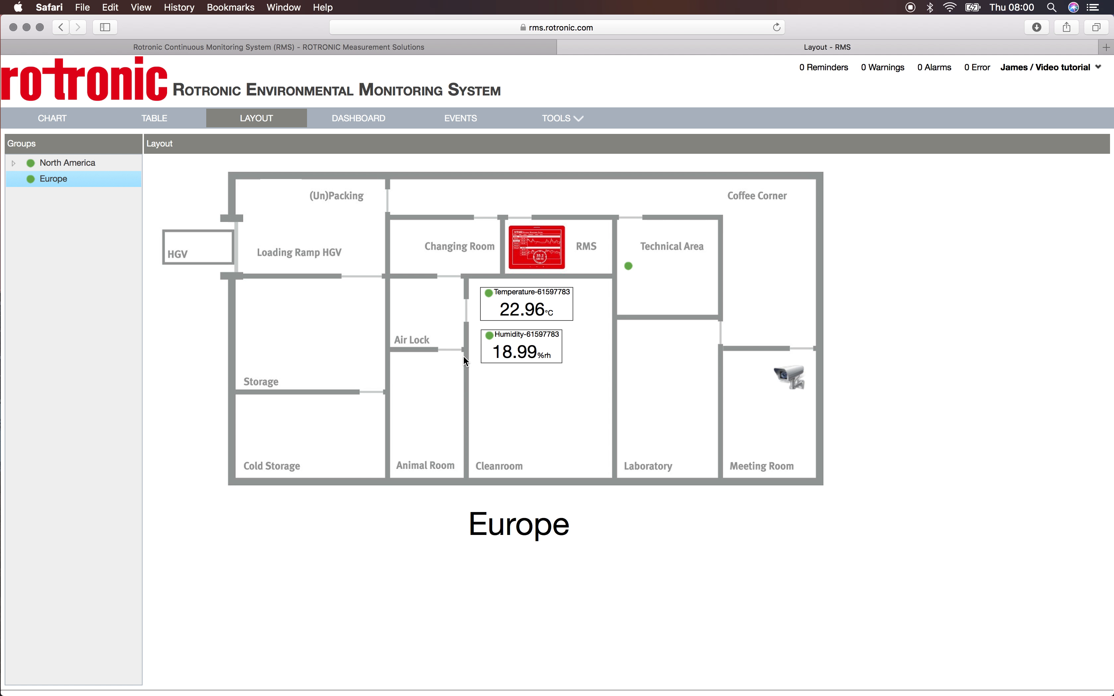
pyautogui.moveTo(510, 349)
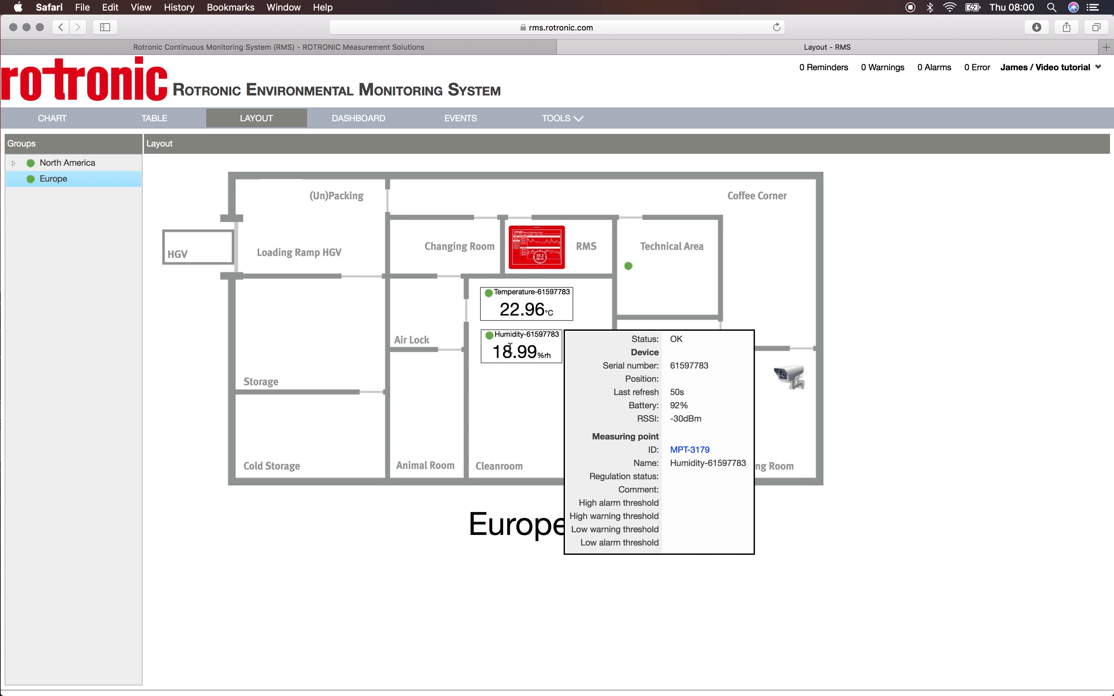